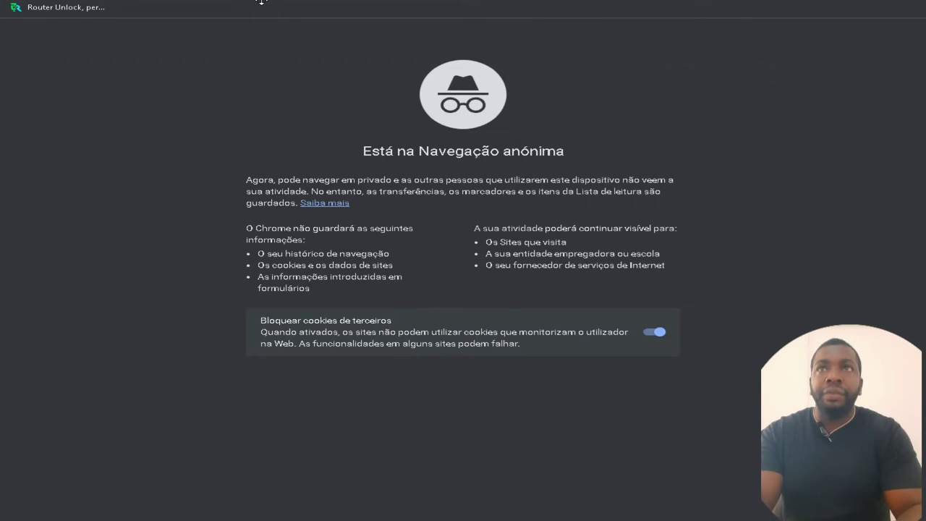
# Go to google.com and search for 'remover fundo de imagem'
pyautogui.write('goog')
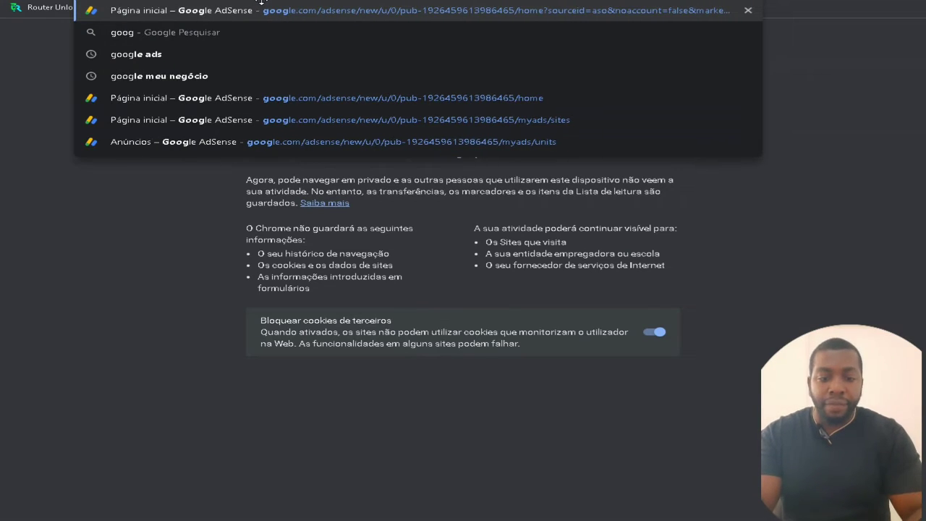
pyautogui.write('le')
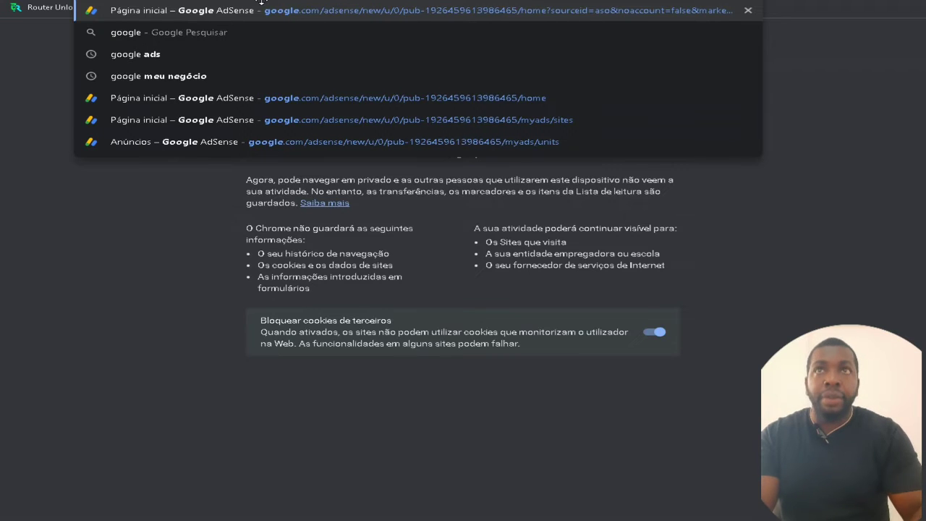
pyautogui.write('.com')
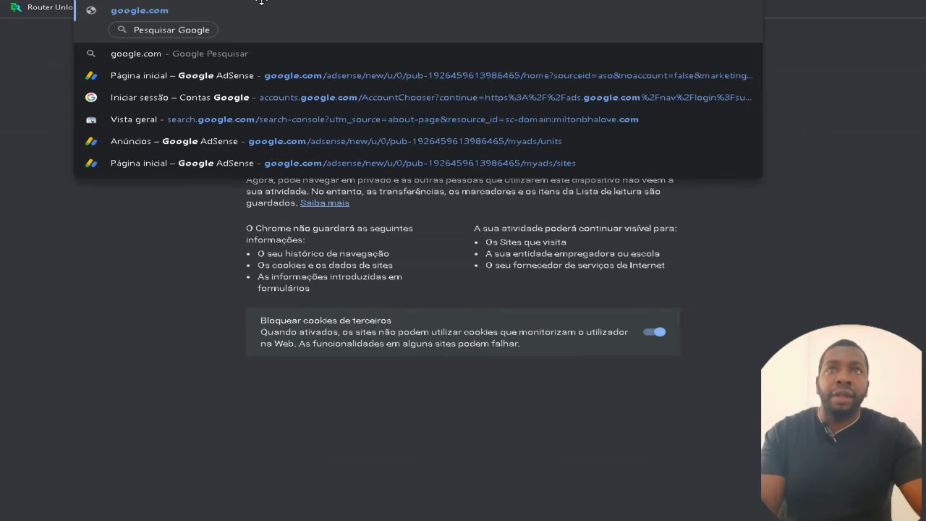
pyautogui.press('Return')
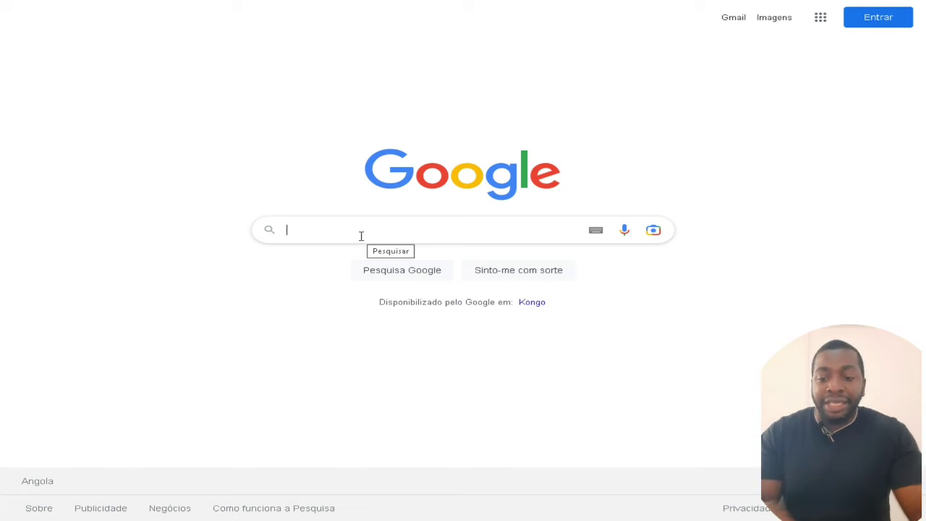
pyautogui.write('re')
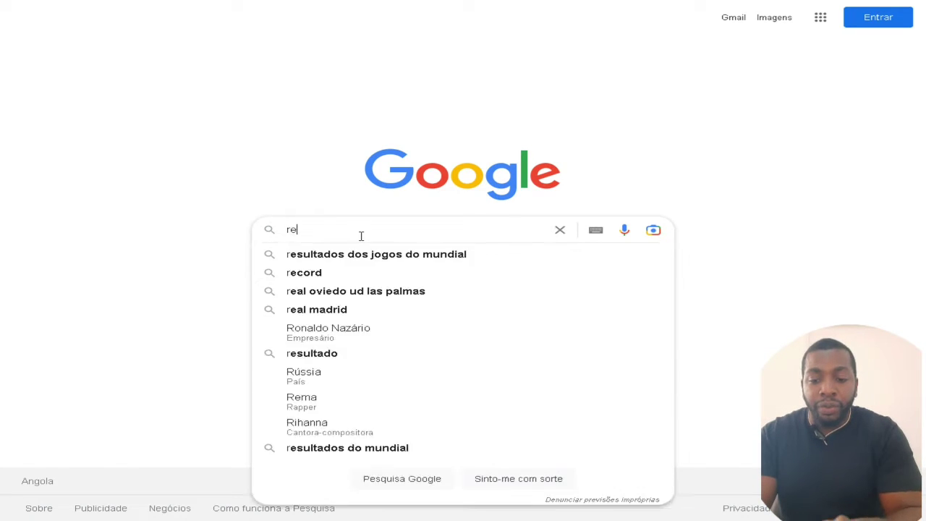
pyautogui.write('mover f')
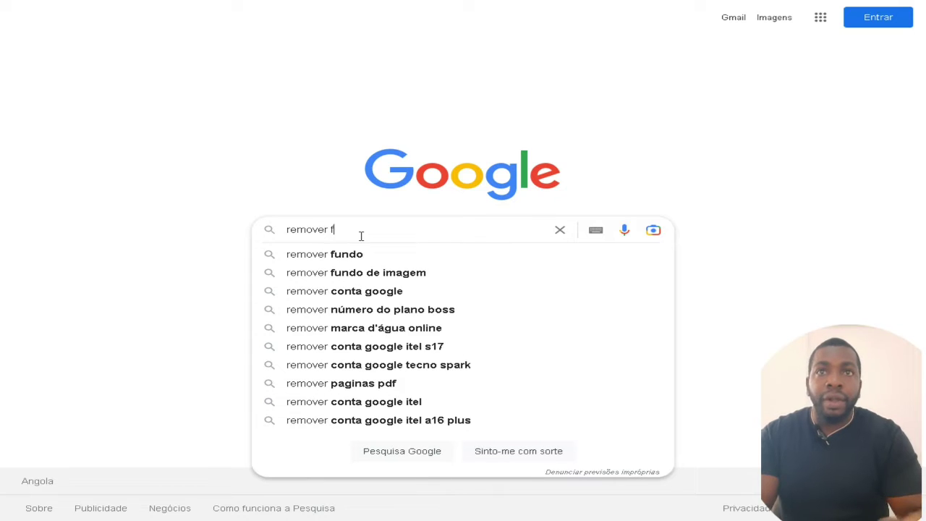
pyautogui.write('undo')
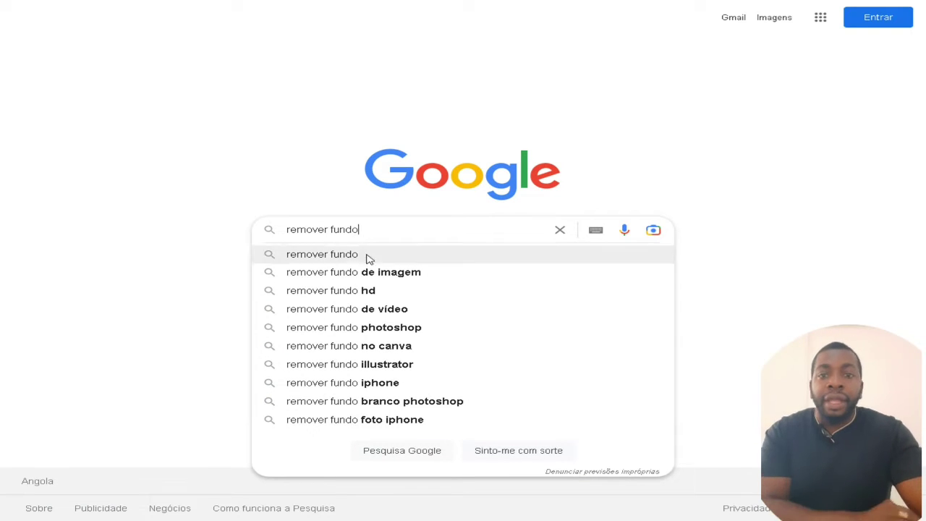
pyautogui.click(398, 279)
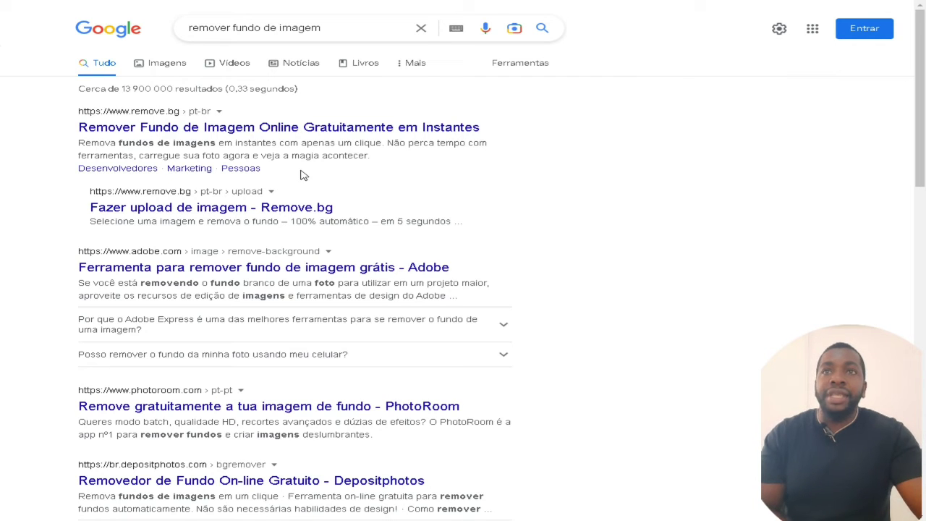
# Upload photo 4N8A7113 to remove.bg and download the background-free 4N8A7113-removebg-preview.png
pyautogui.click(426, 130)
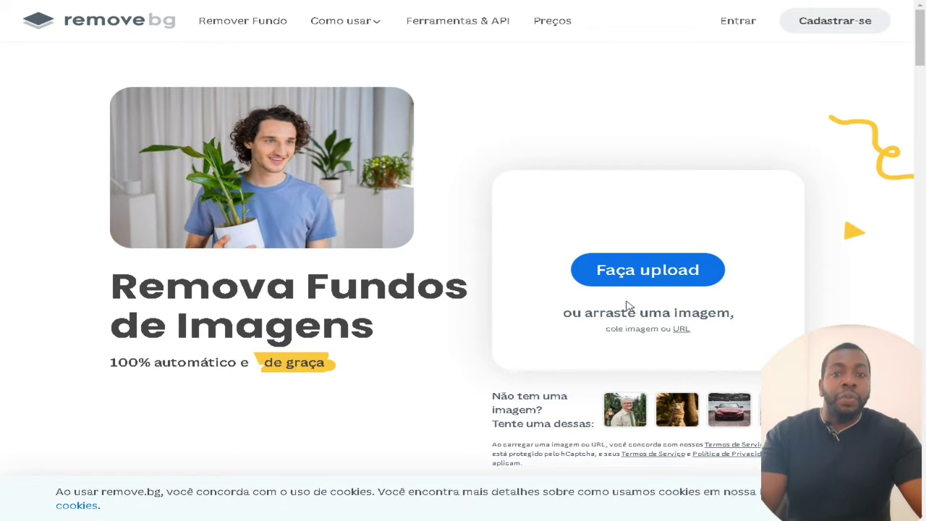
pyautogui.click(647, 270)
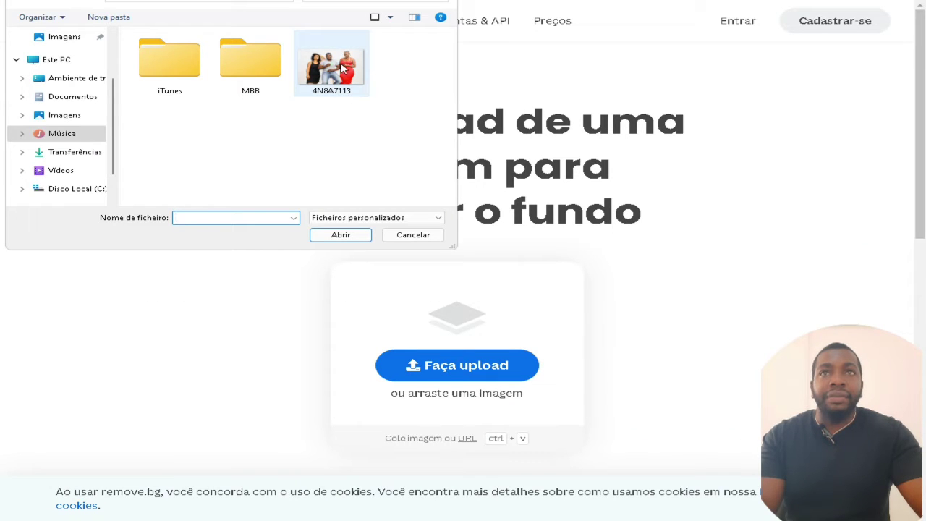
pyautogui.moveTo(331, 66)
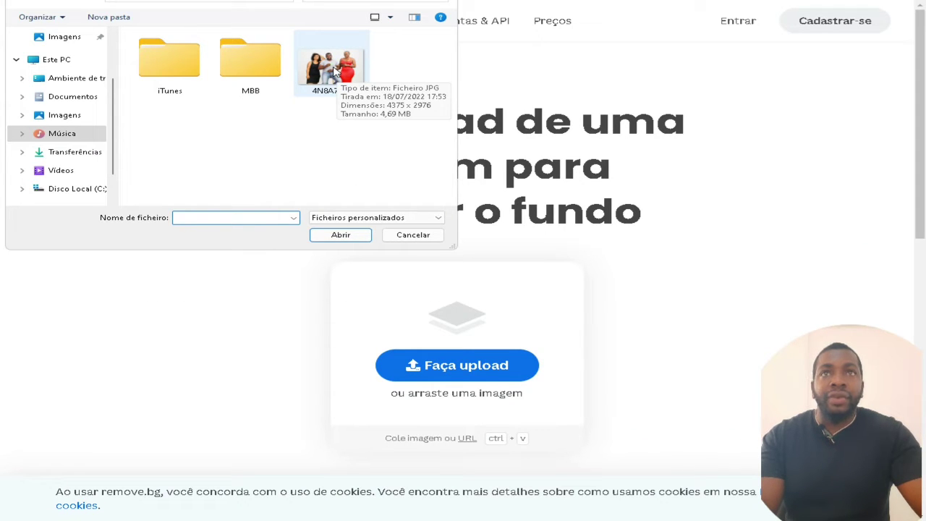
pyautogui.click(333, 69)
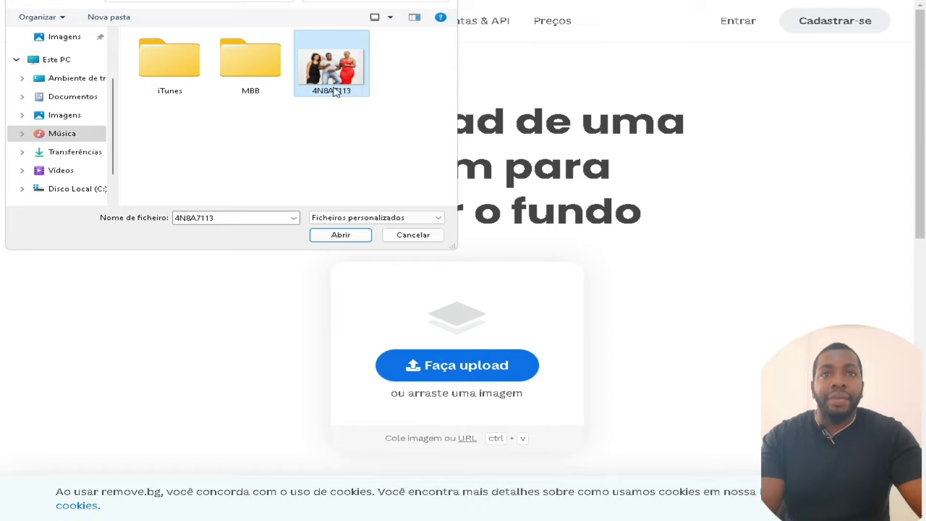
pyautogui.click(341, 235)
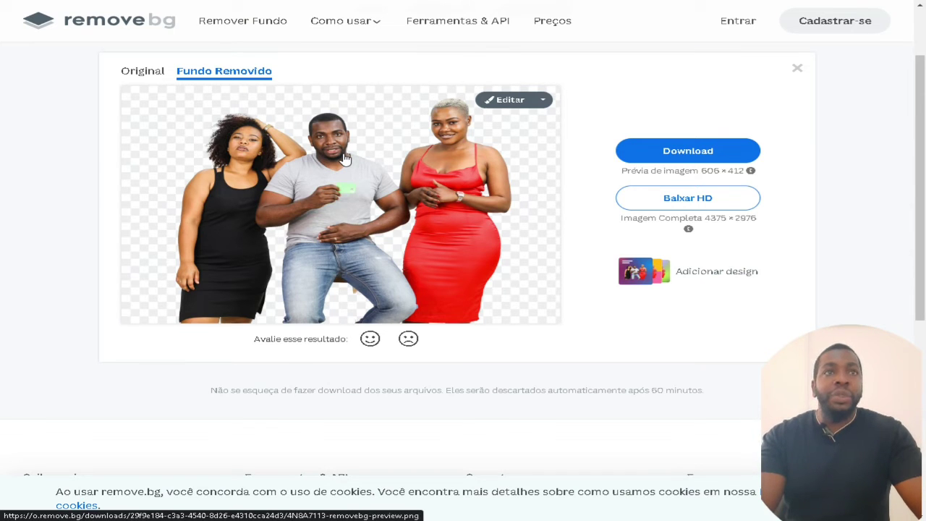
pyautogui.click(694, 152)
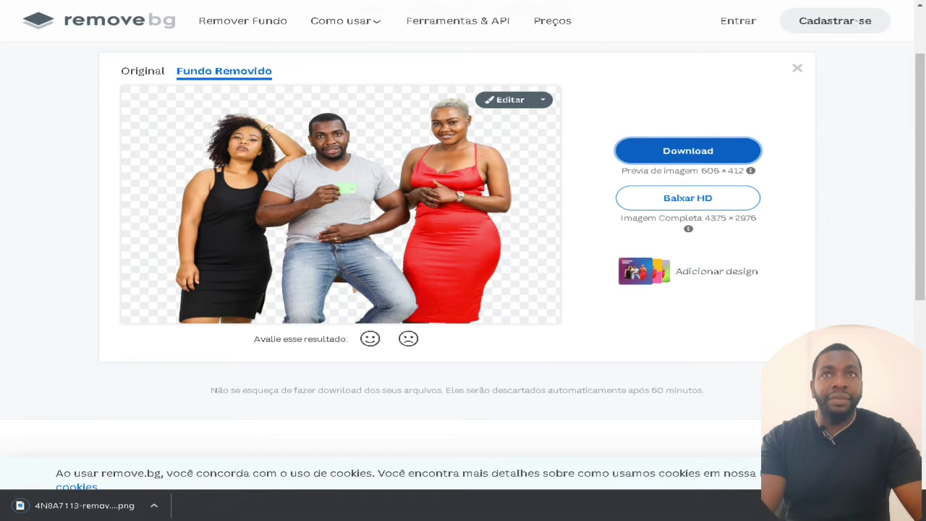
pyautogui.hotkey('ctrl', 'j')
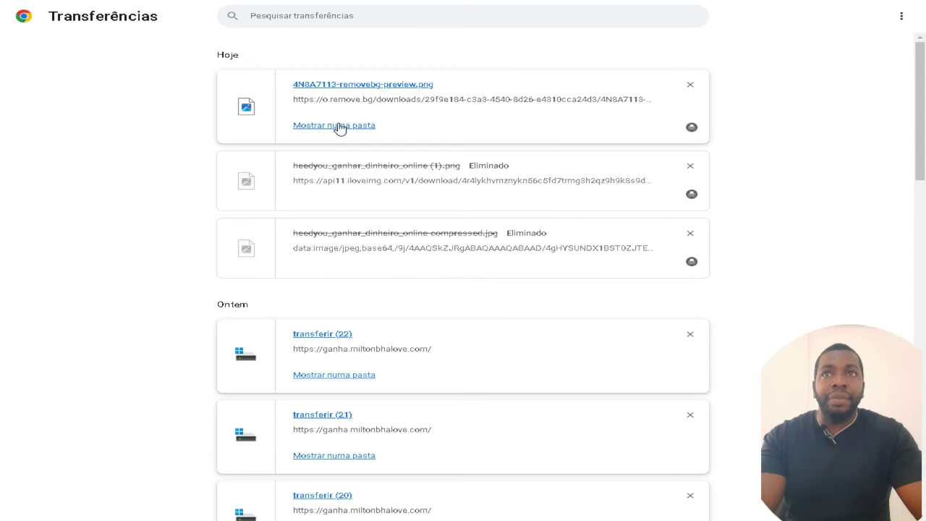
# Move 4N8A7113-removebg-preview.png from the download folder into the Música folder
pyautogui.click(340, 128)
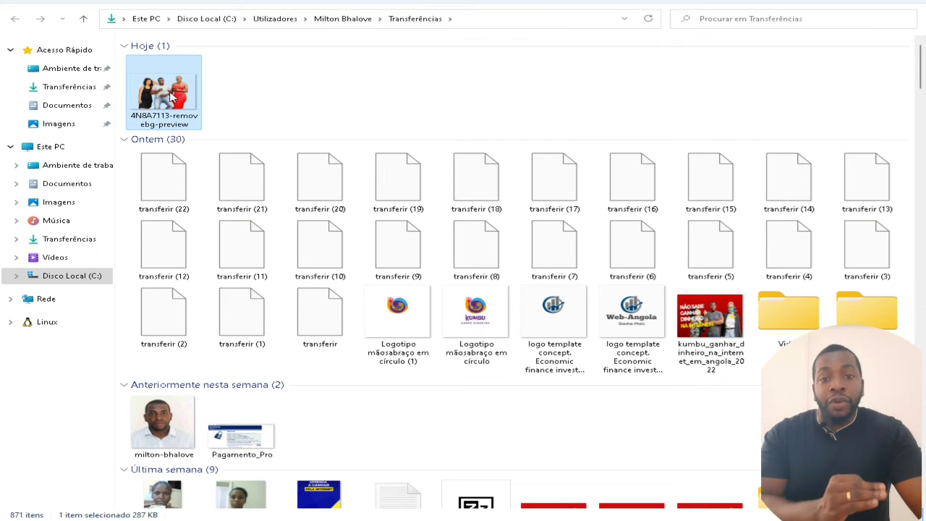
pyautogui.rightClick(172, 97)
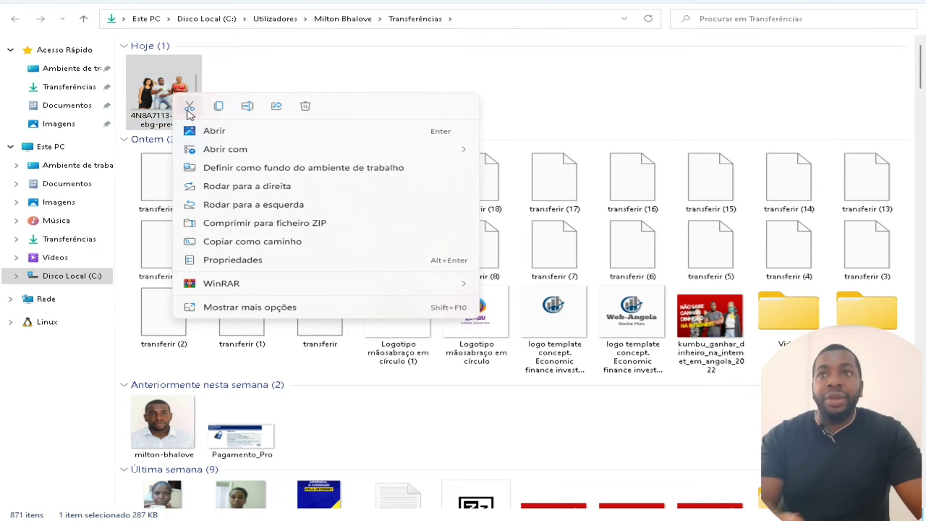
pyautogui.click(189, 107)
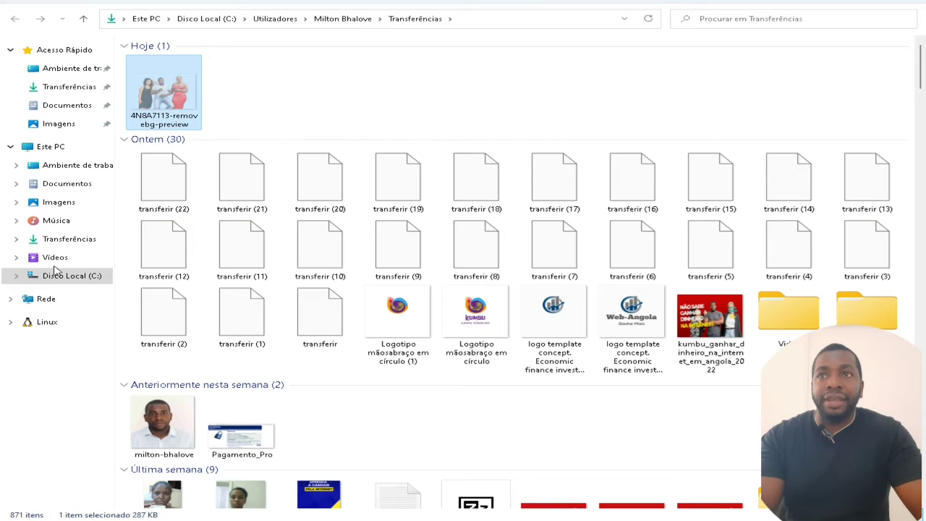
pyautogui.click(69, 223)
pyautogui.rightClick(502, 105)
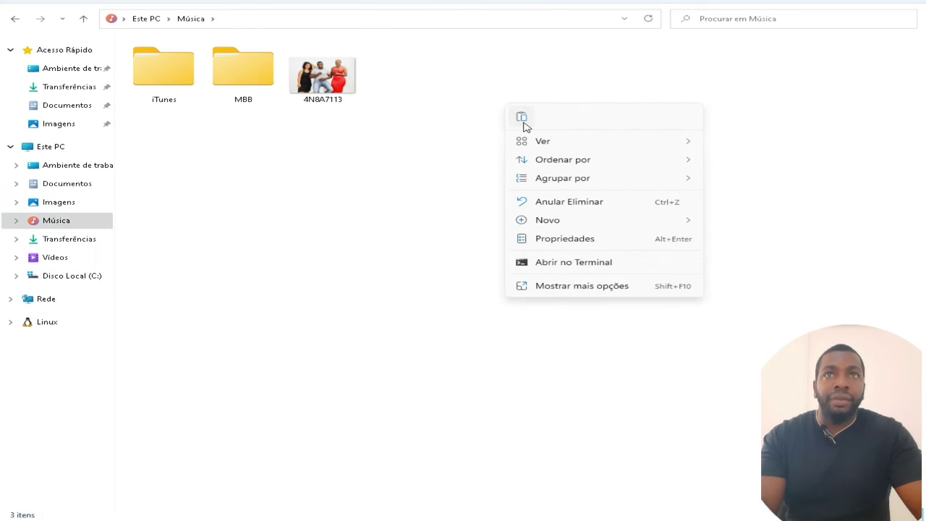
pyautogui.click(522, 118)
# Open the original photo 4N8A7113 from Música in the photo viewer
pyautogui.click(357, 182)
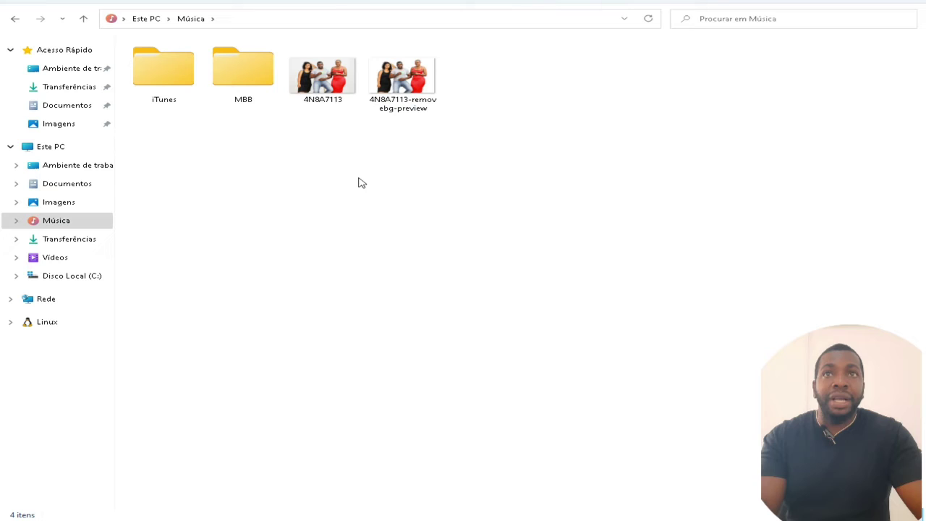
pyautogui.click(311, 102)
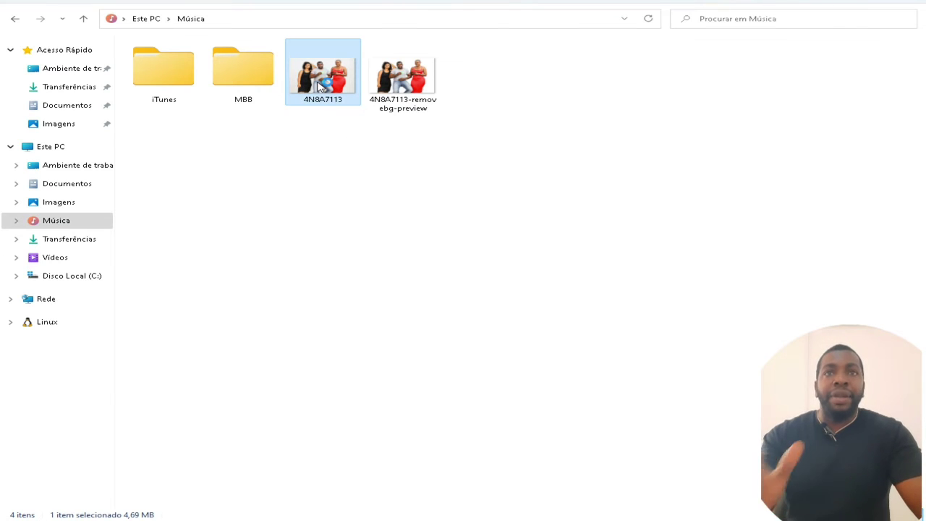
pyautogui.doubleClick(319, 85)
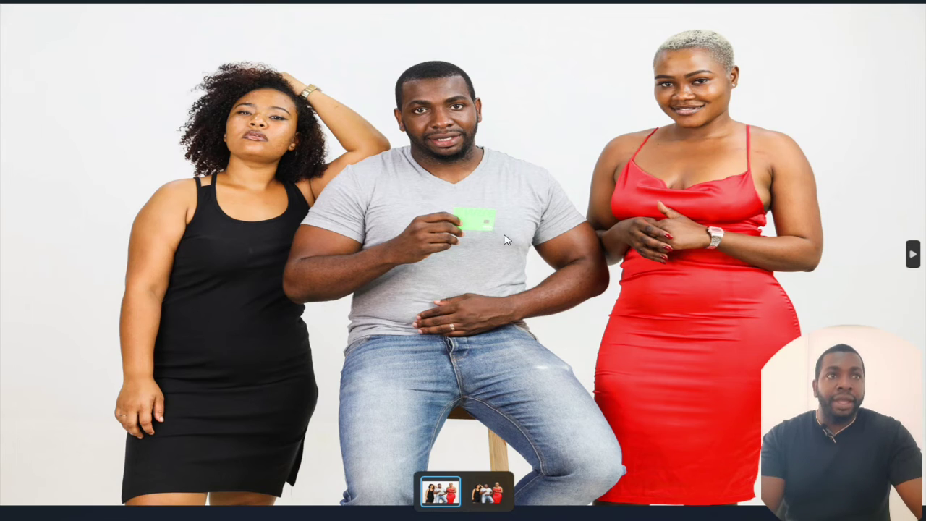
# Flip between the original 4N8A7113 and its cutout in Photos, ending on the cutout
pyautogui.click(912, 255)
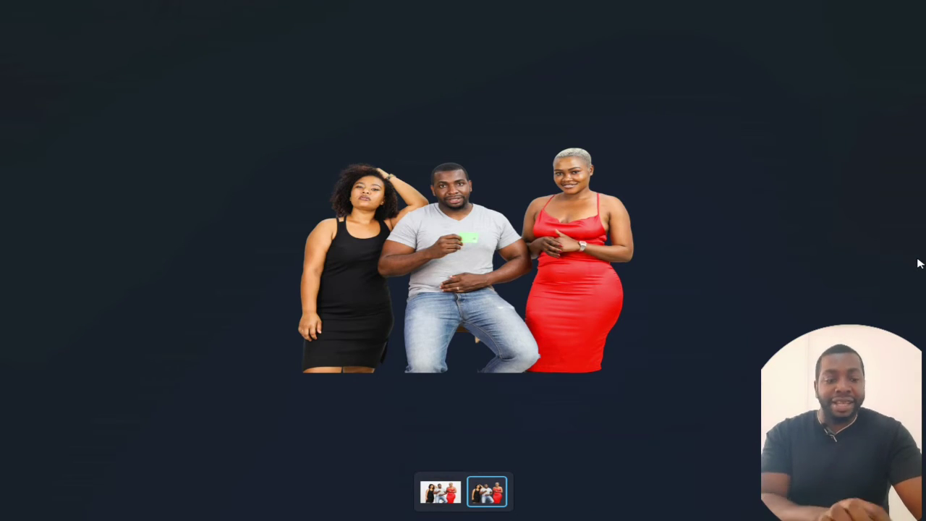
pyautogui.click(917, 262)
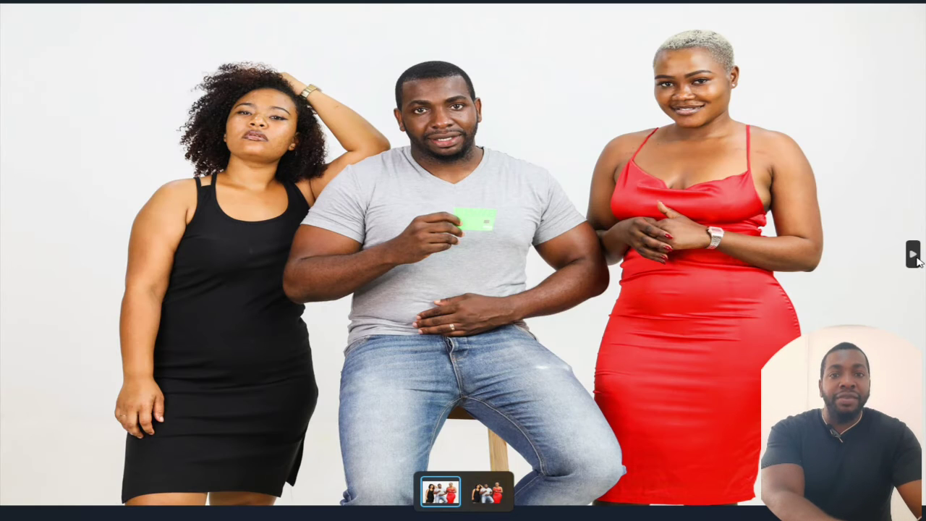
pyautogui.click(917, 262)
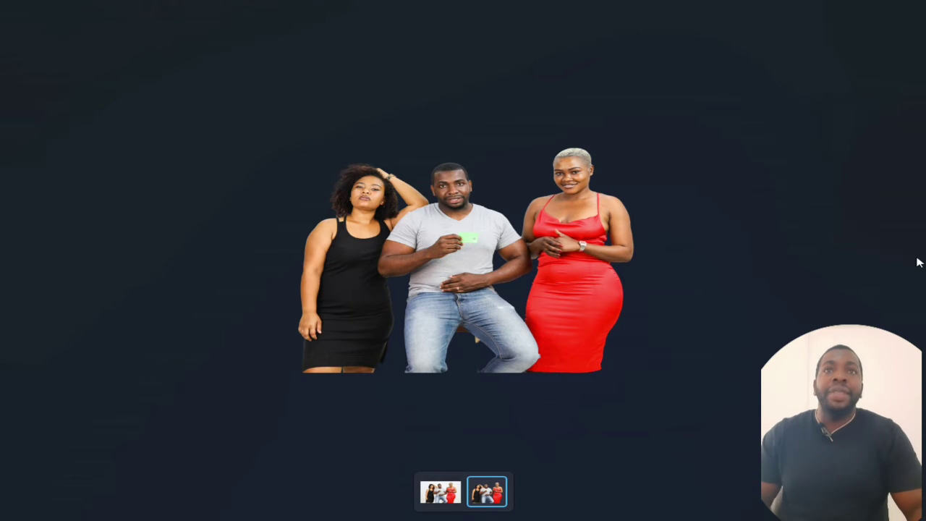
pyautogui.click(917, 262)
pyautogui.click(917, 262)
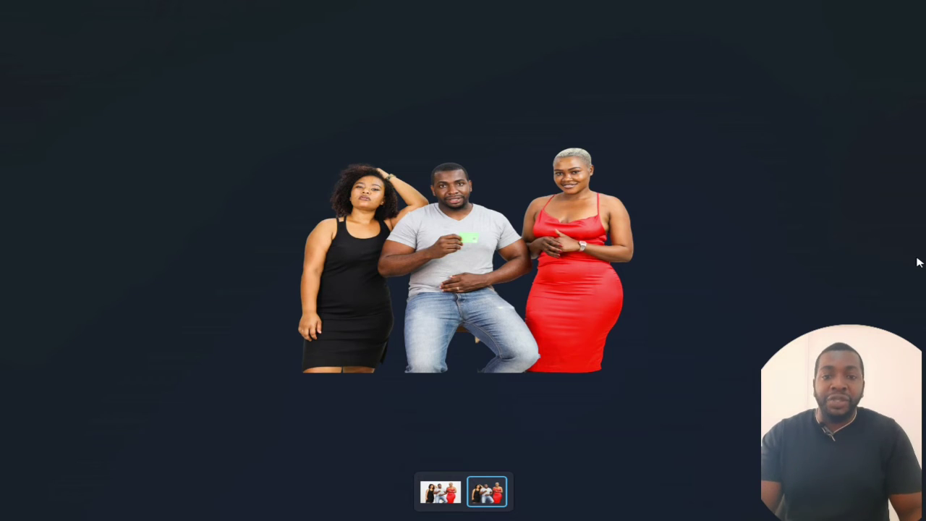